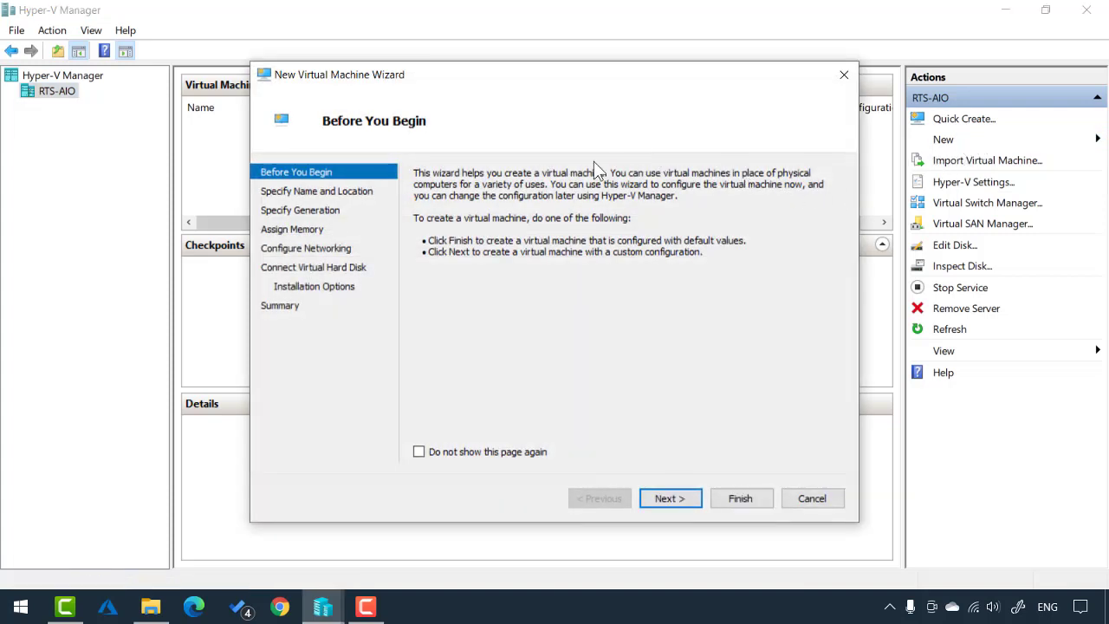
Name the new virtual machine RTS-DC1 and make it a Generation 2 machine.
click(681, 498)
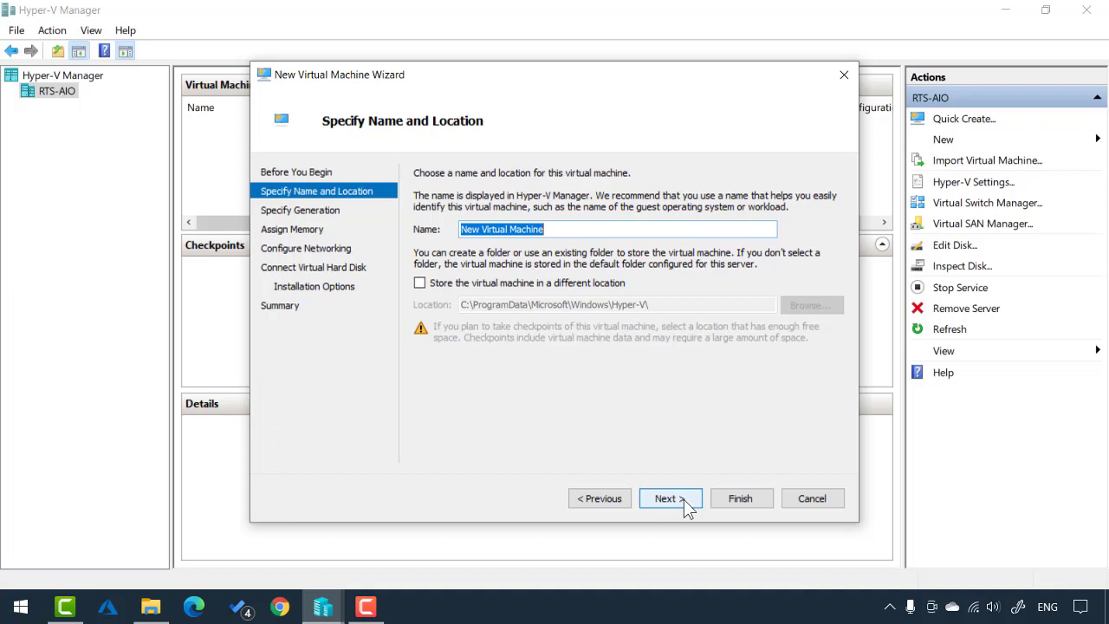
text(RTS-DC1)
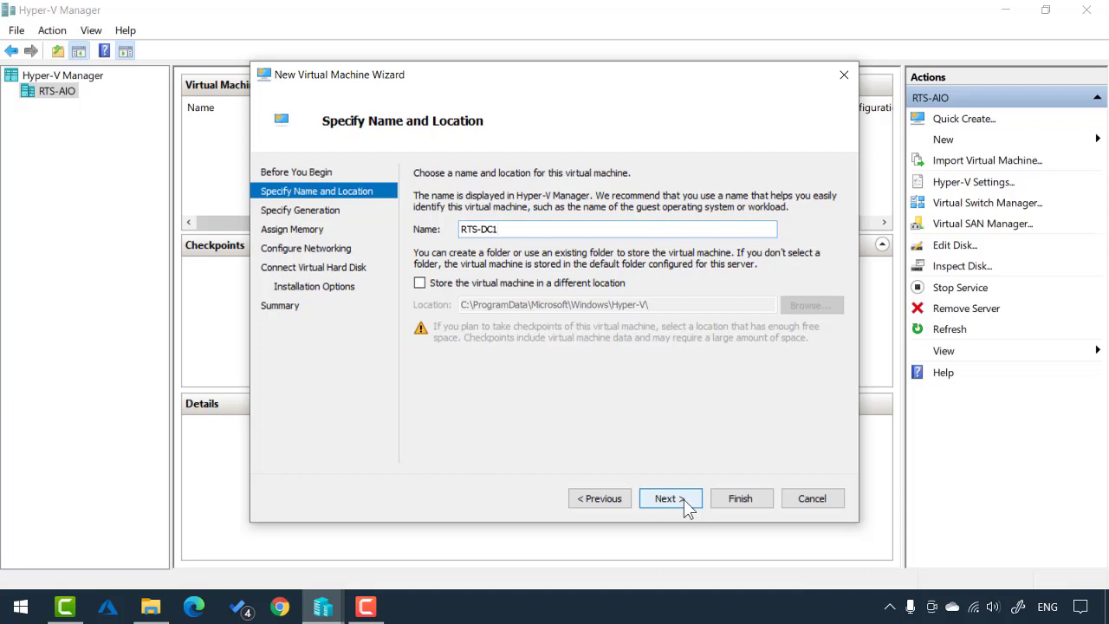
click(688, 508)
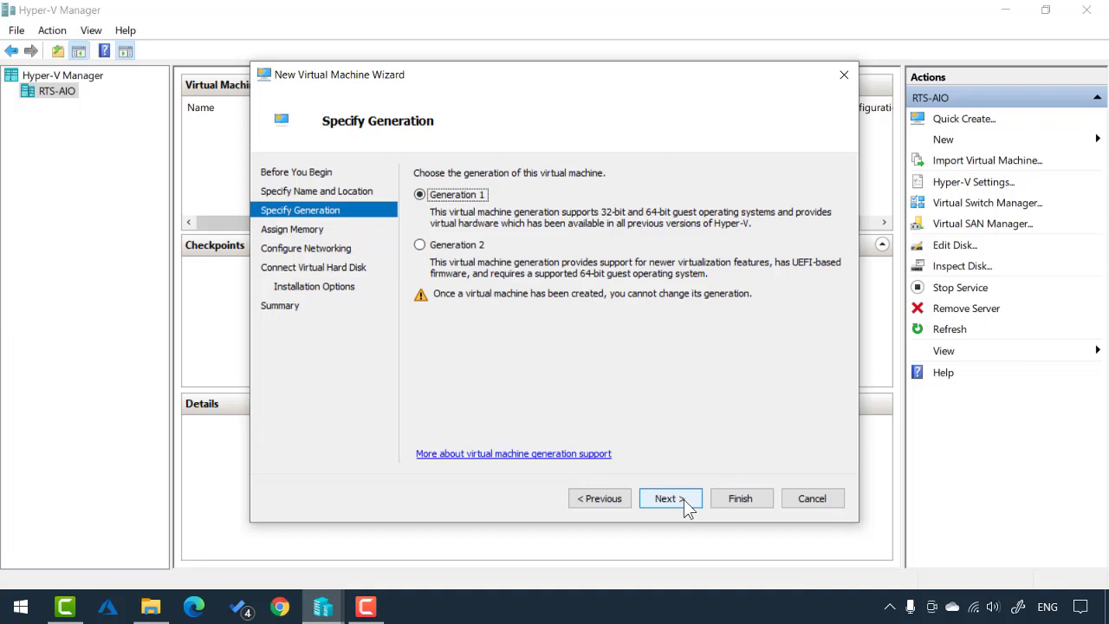
click(433, 249)
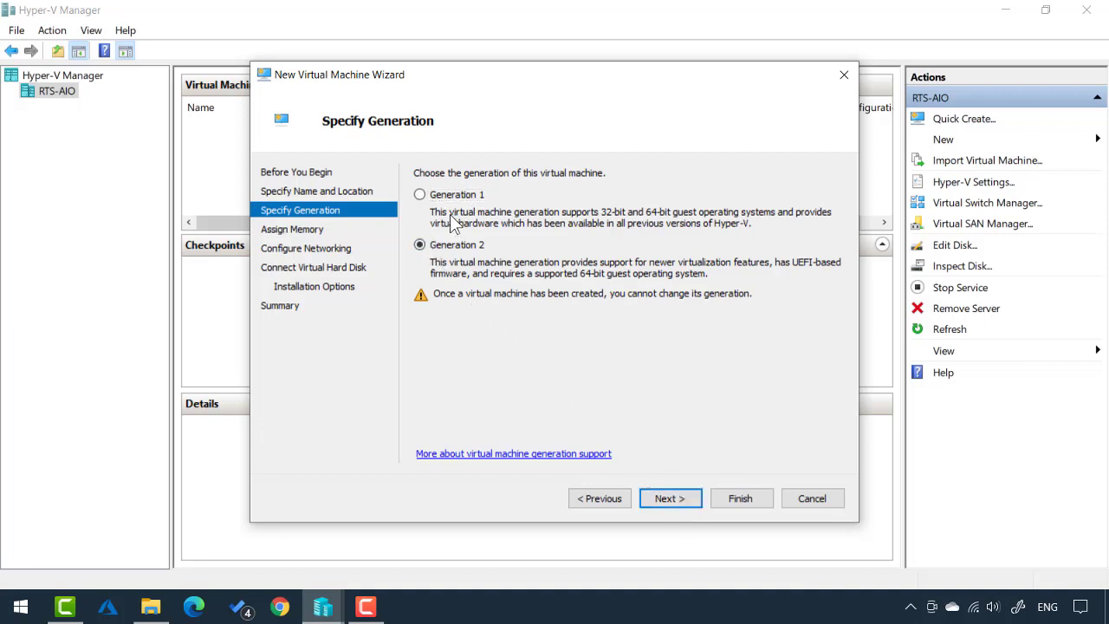
click(669, 499)
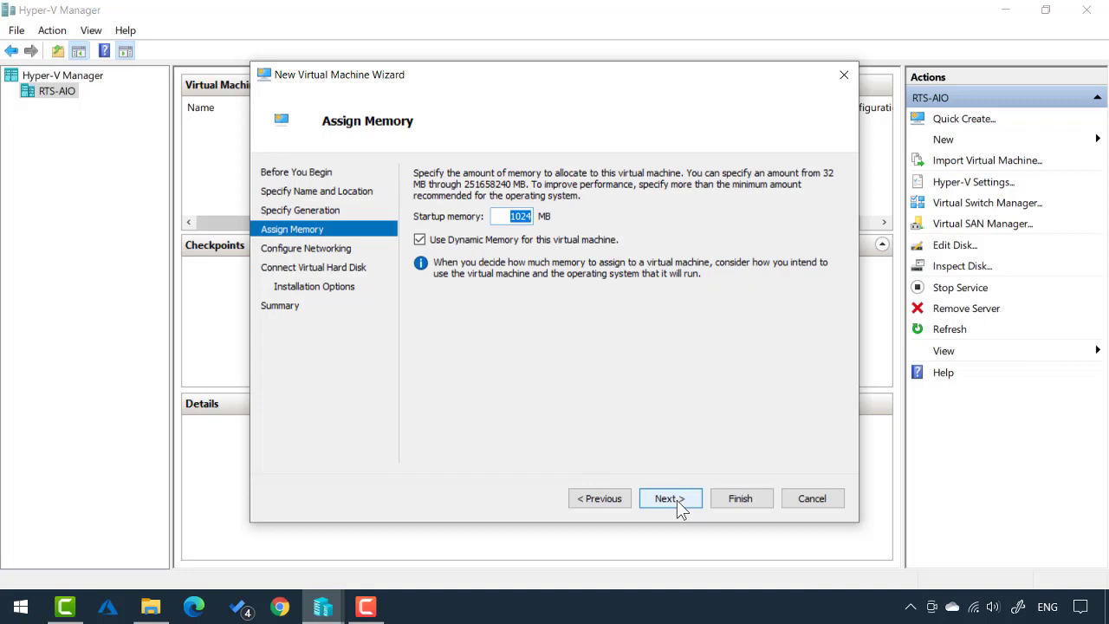
Assign 4096 MB of startup memory, keeping the network Not Connected and the default new virtual hard disk.
text(4096)
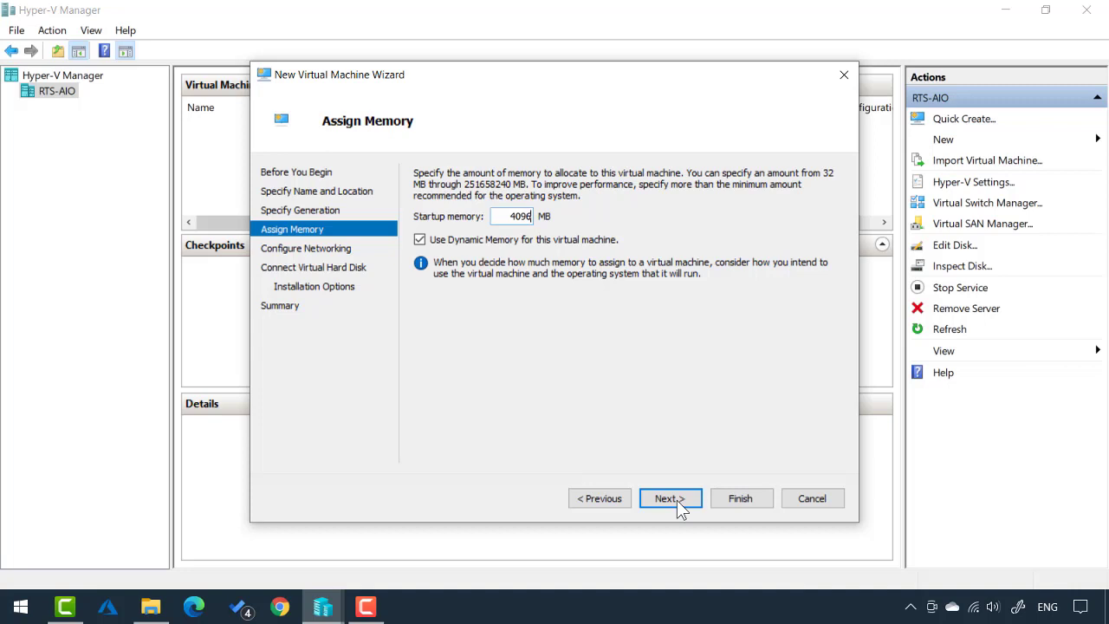
click(680, 510)
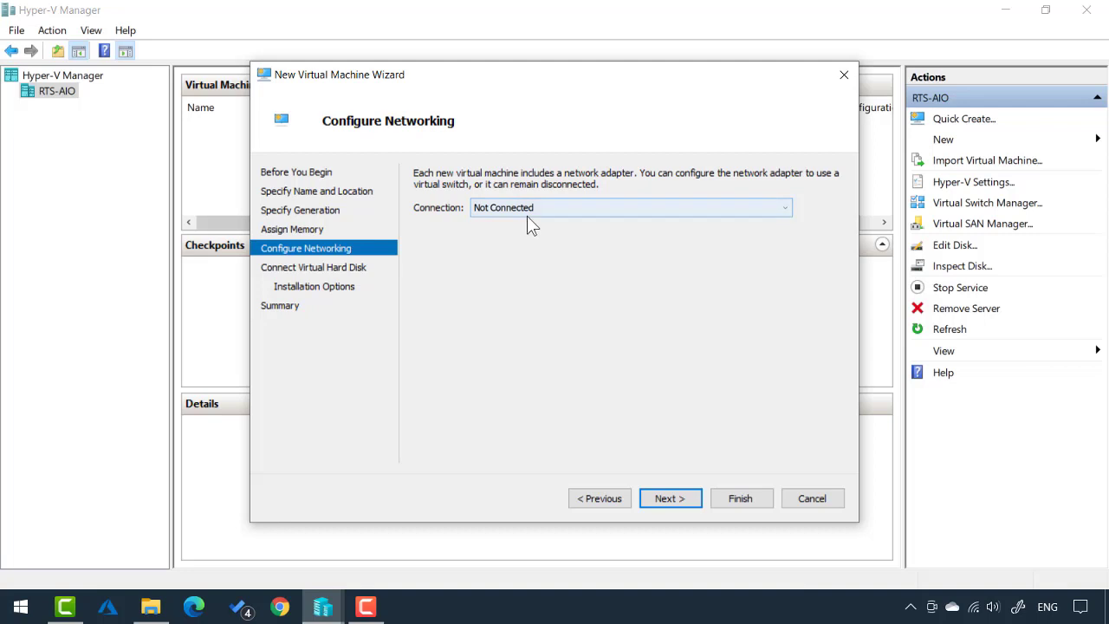
click(669, 498)
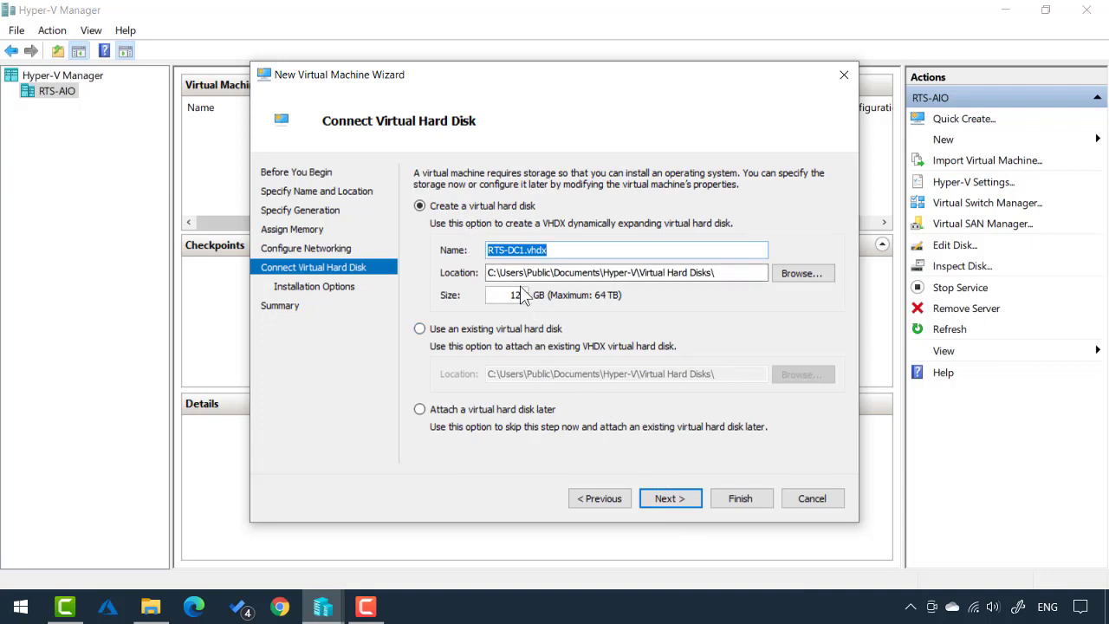
click(665, 500)
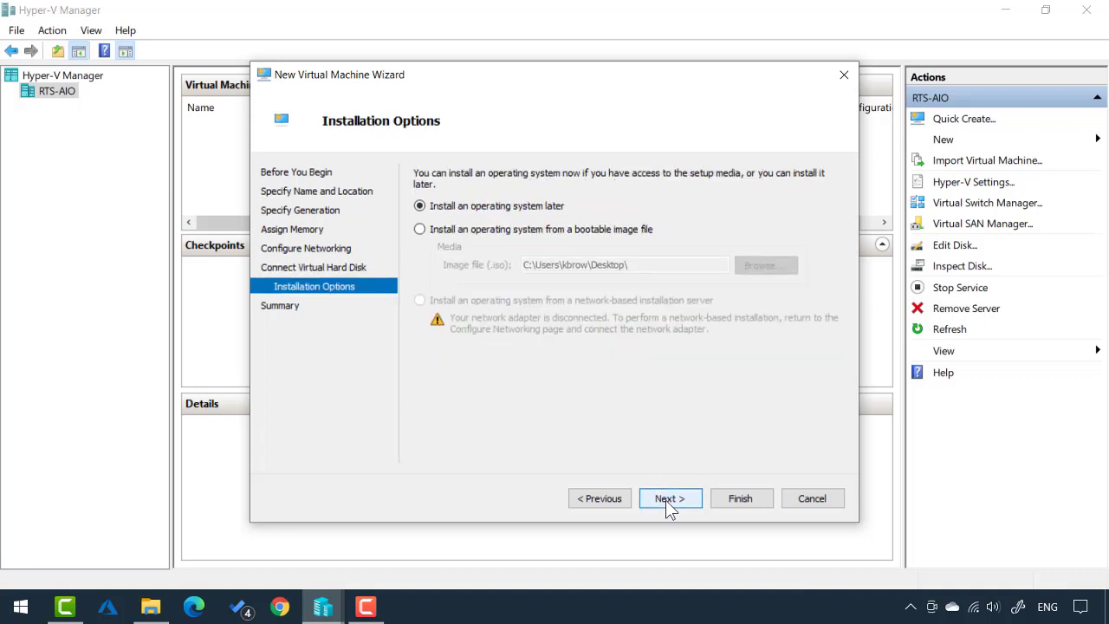
Set the operating system to install from the 17763.737.190906-2324 SERVER_EVAL bootable image on the Desktop and create the virtual machine.
click(583, 233)
click(759, 268)
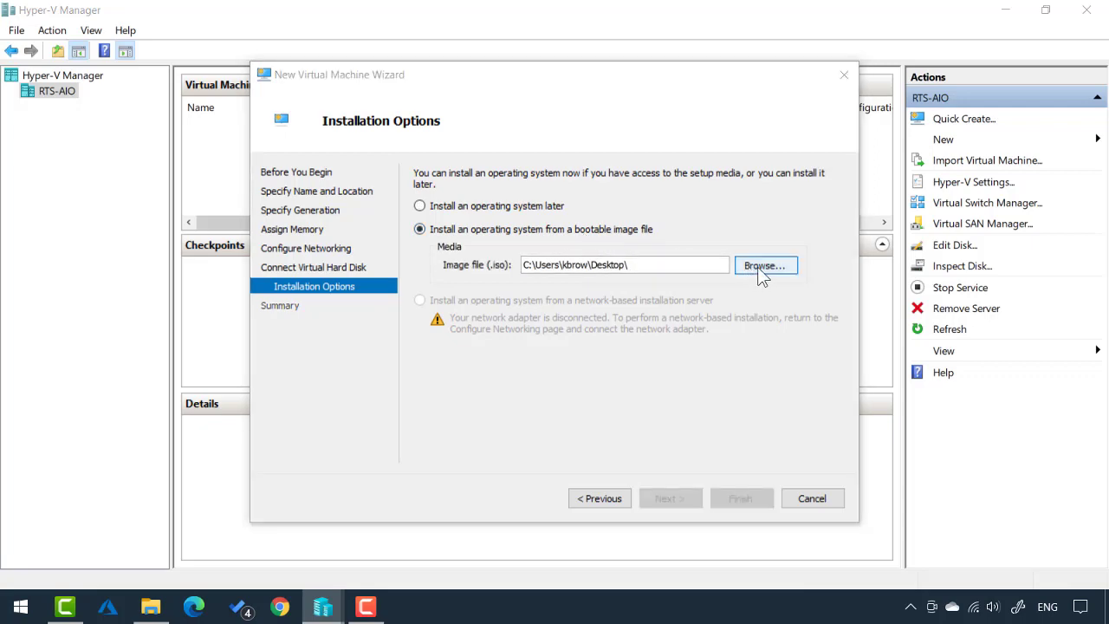
click(571, 308)
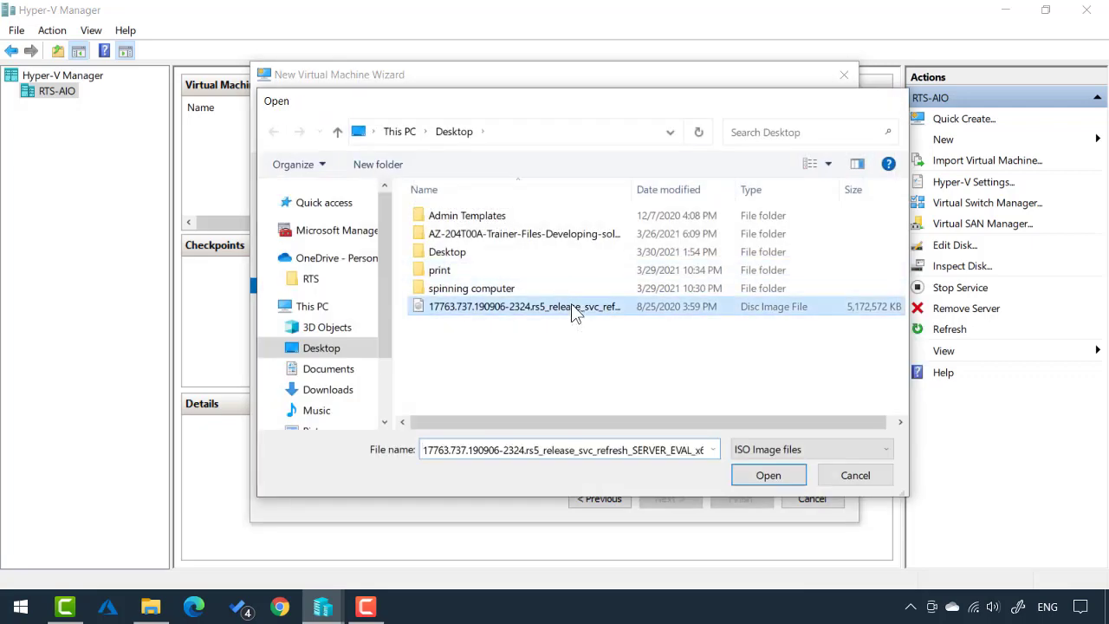
double_click(573, 309)
click(677, 499)
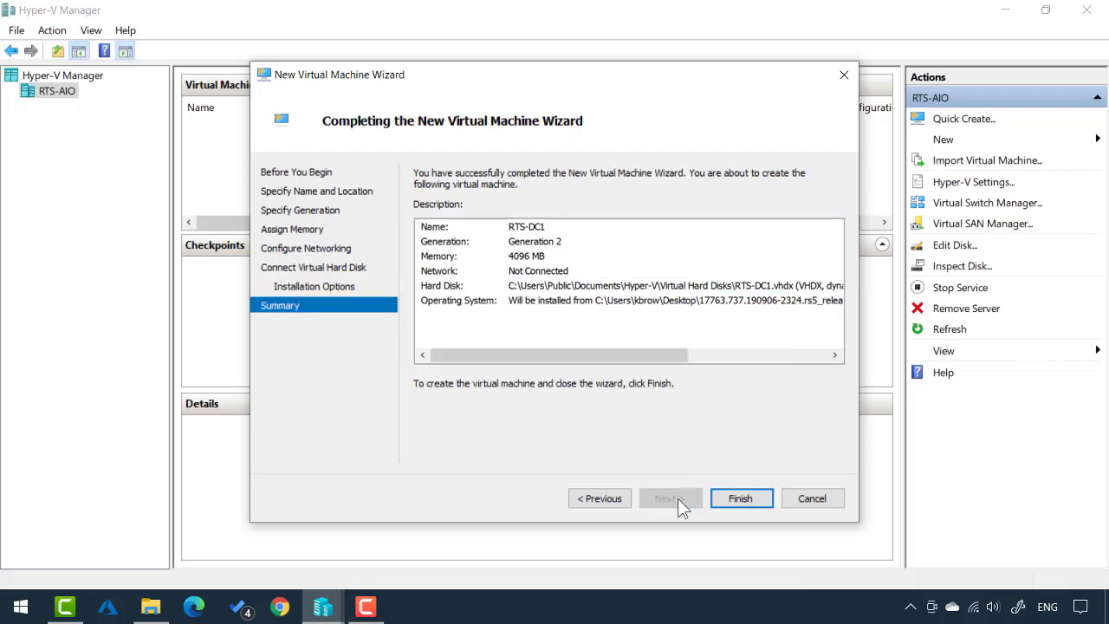
click(737, 499)
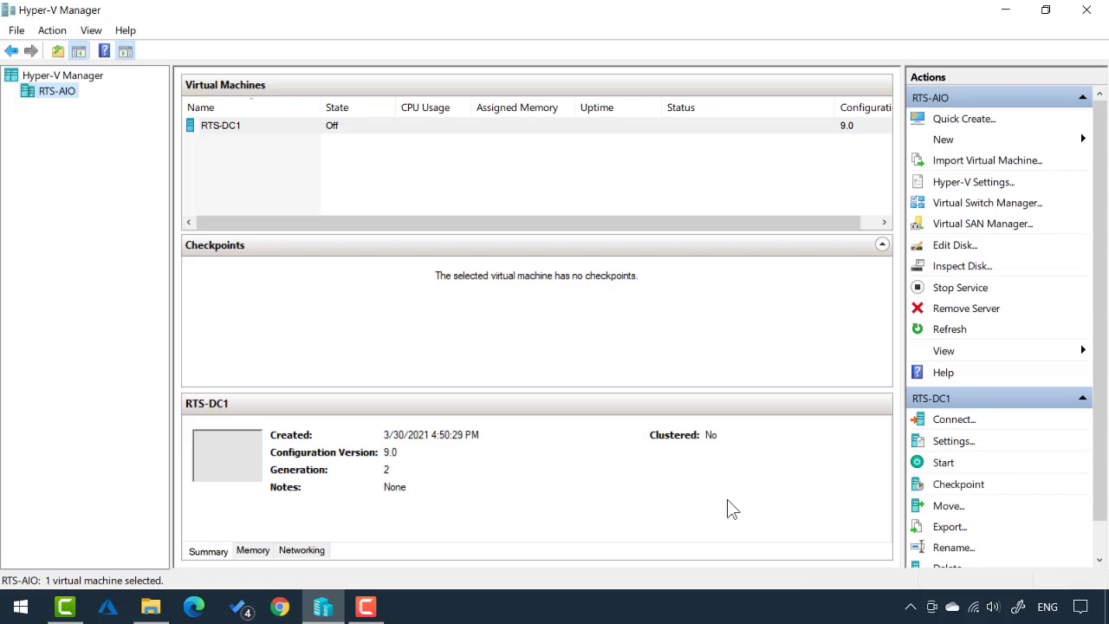
Connect to the RTS-DC1 virtual machine, start it and boot from the installation DVD.
right_click(250, 128)
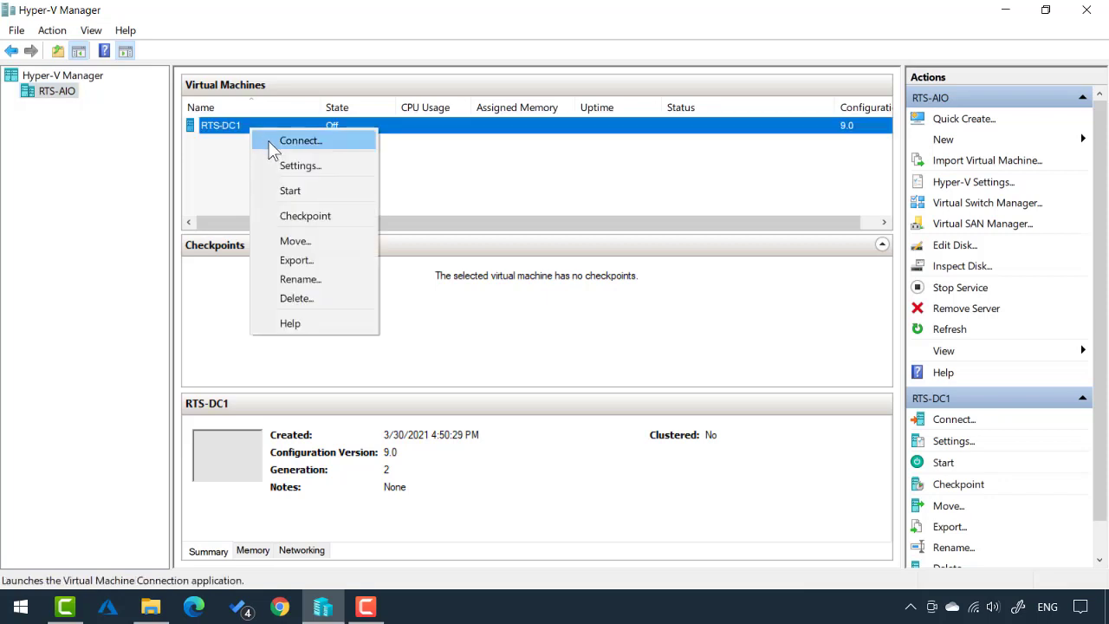
click(242, 137)
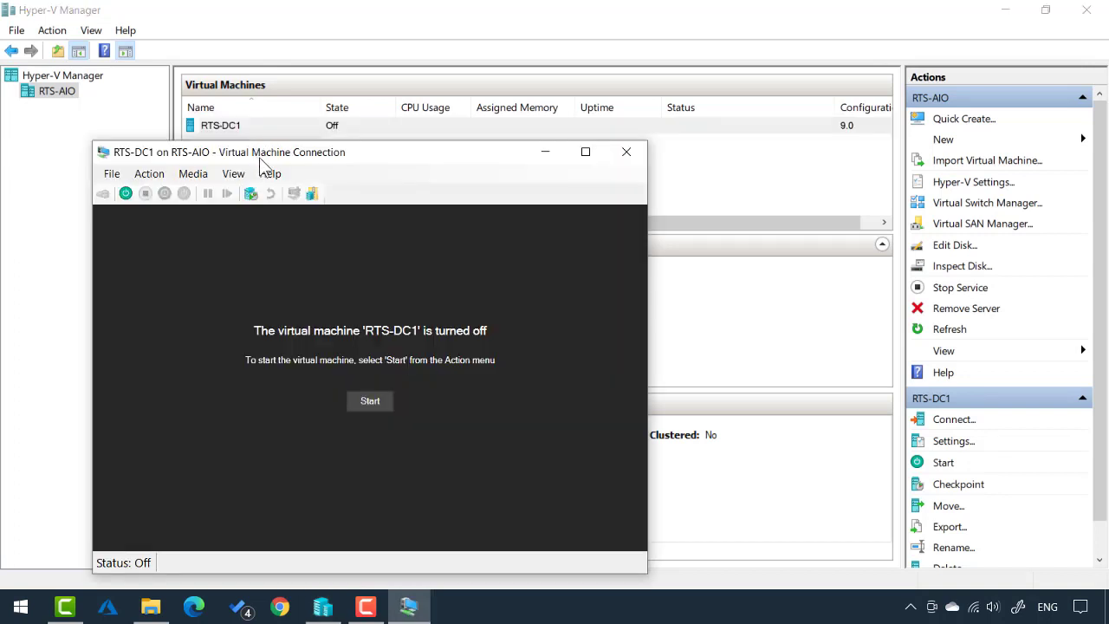
drag(273, 155, 419, 86)
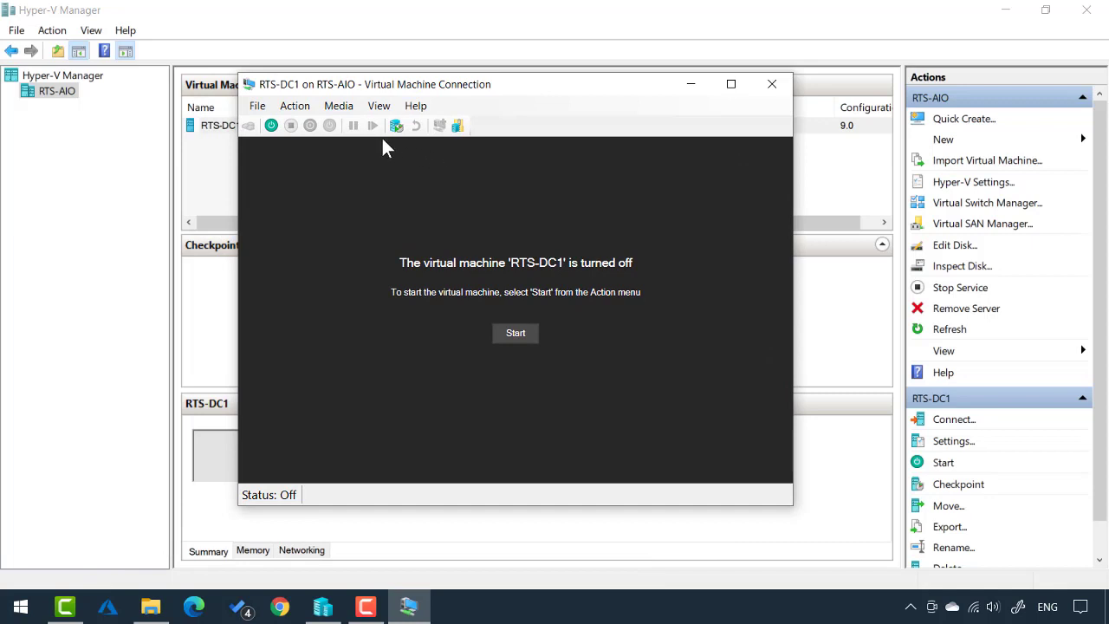
click(510, 334)
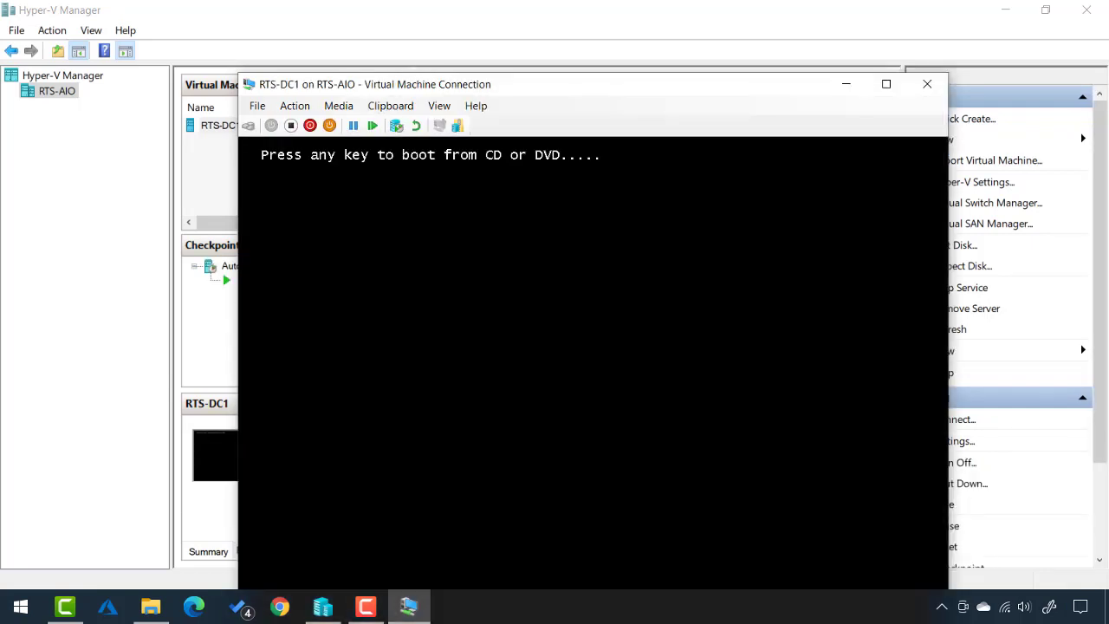
key(Return)
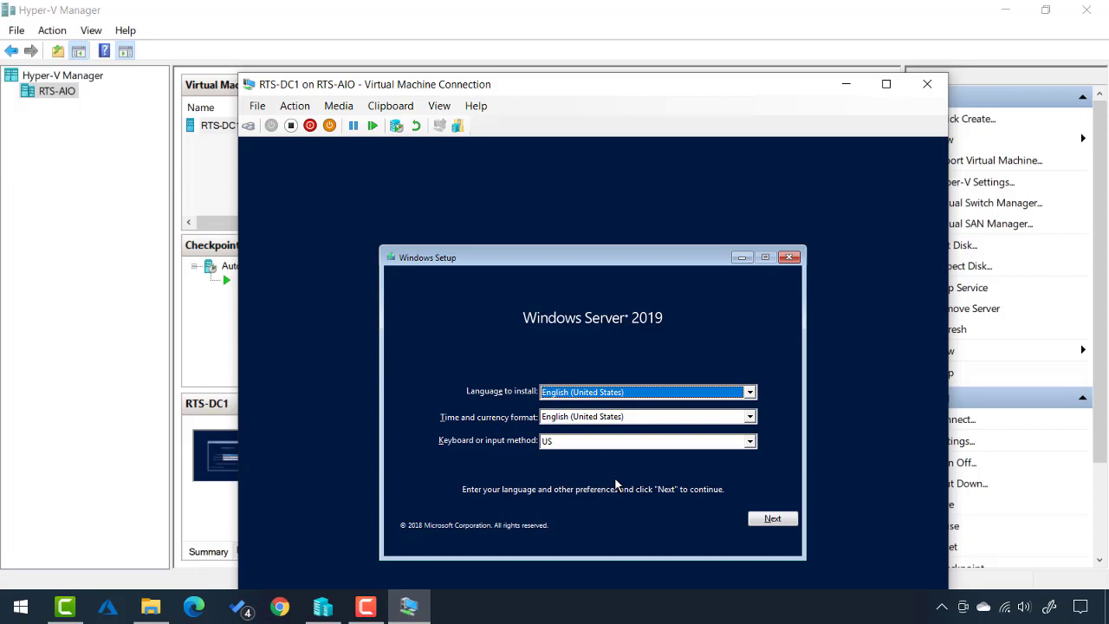
Start the Windows Server 2019 installation with English (United States) settings and choose the Datacenter Evaluation (Desktop Experience) edition.
click(765, 523)
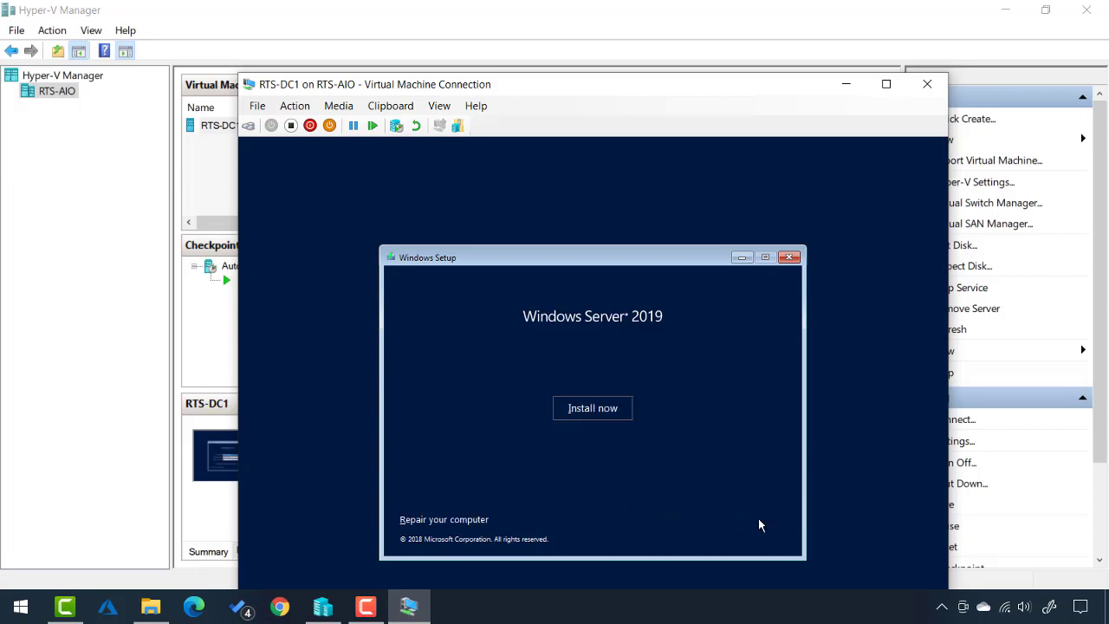
click(592, 414)
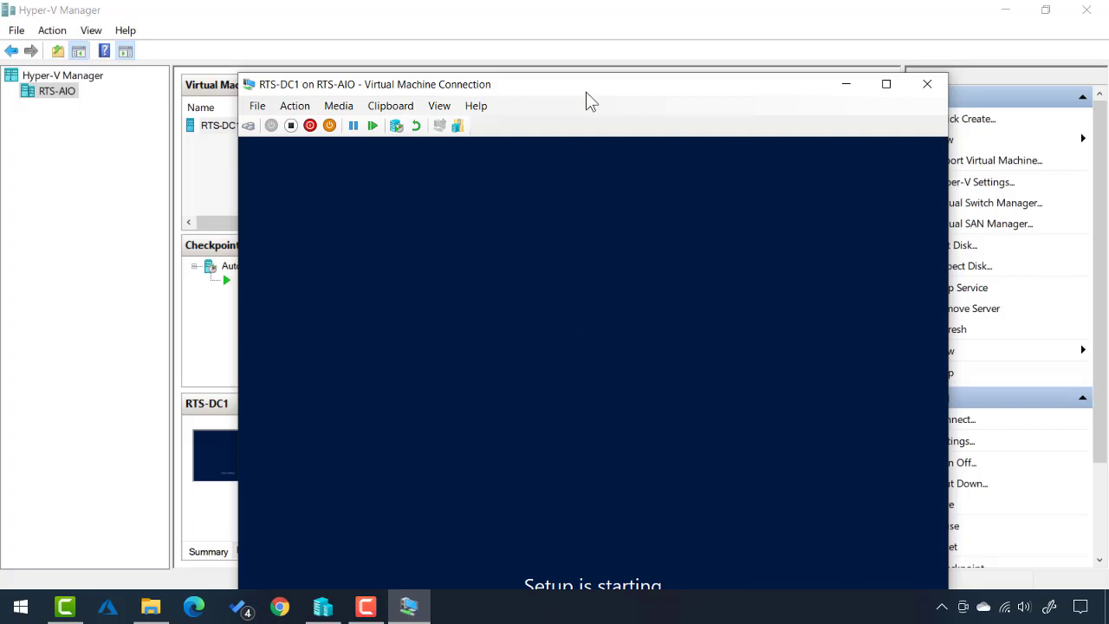
drag(586, 85, 583, 17)
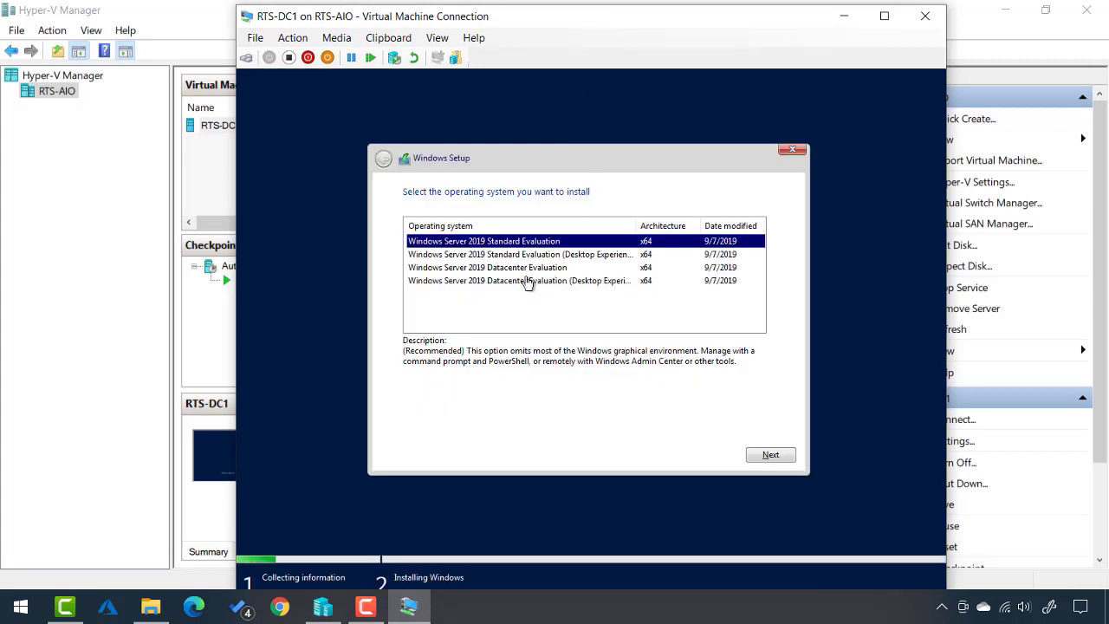
click(461, 284)
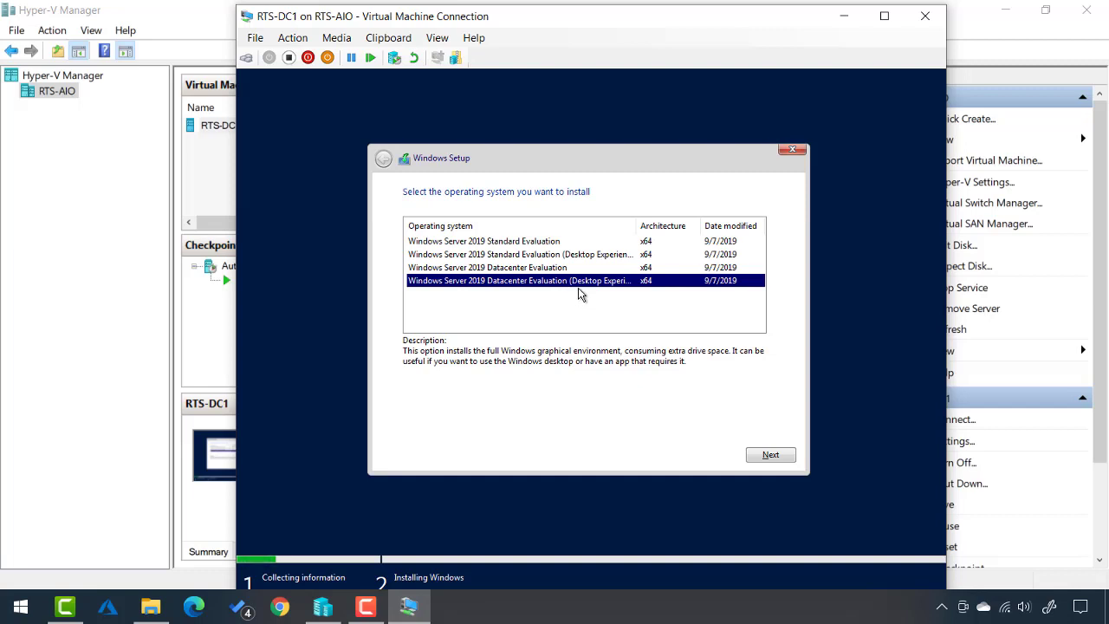
click(765, 459)
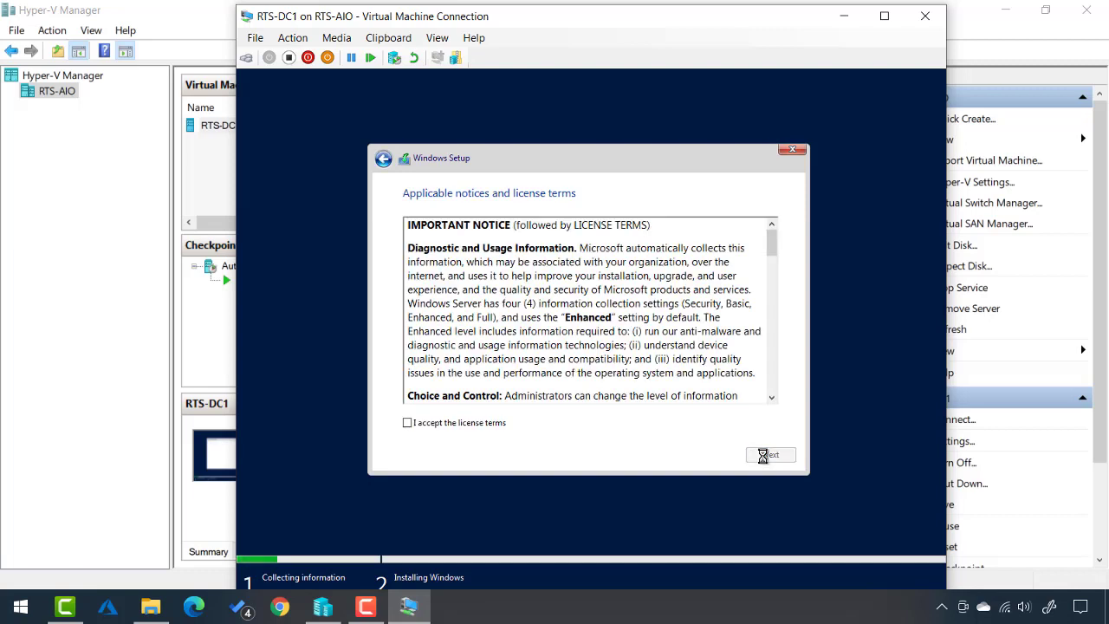
Accept the license terms and run a custom Windows-only installation on the Drive 0 unallocated space.
click(494, 423)
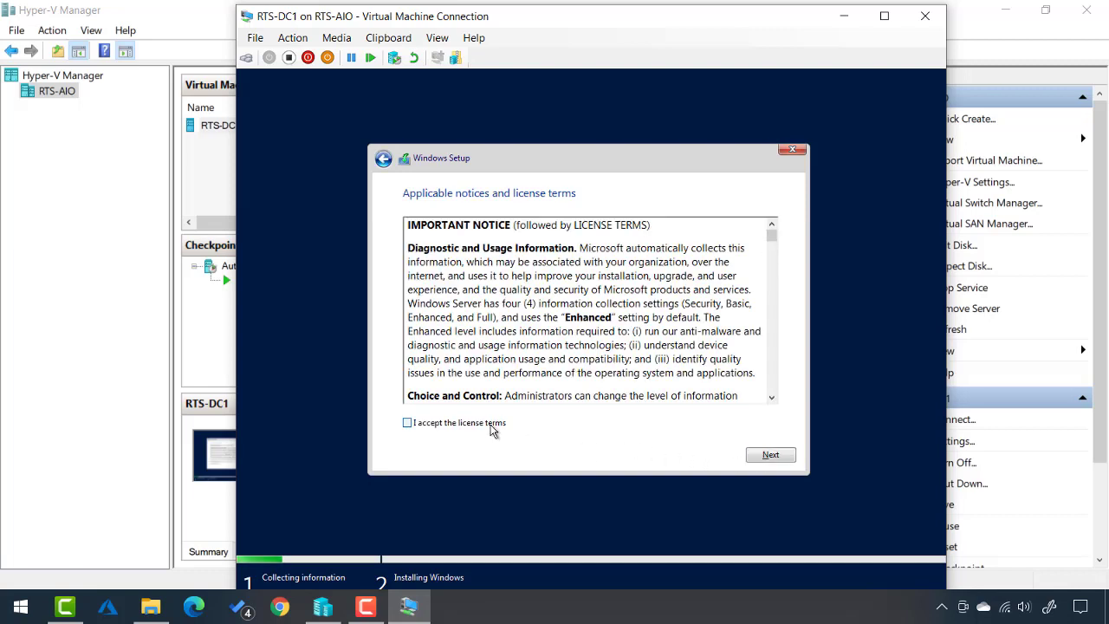
click(753, 459)
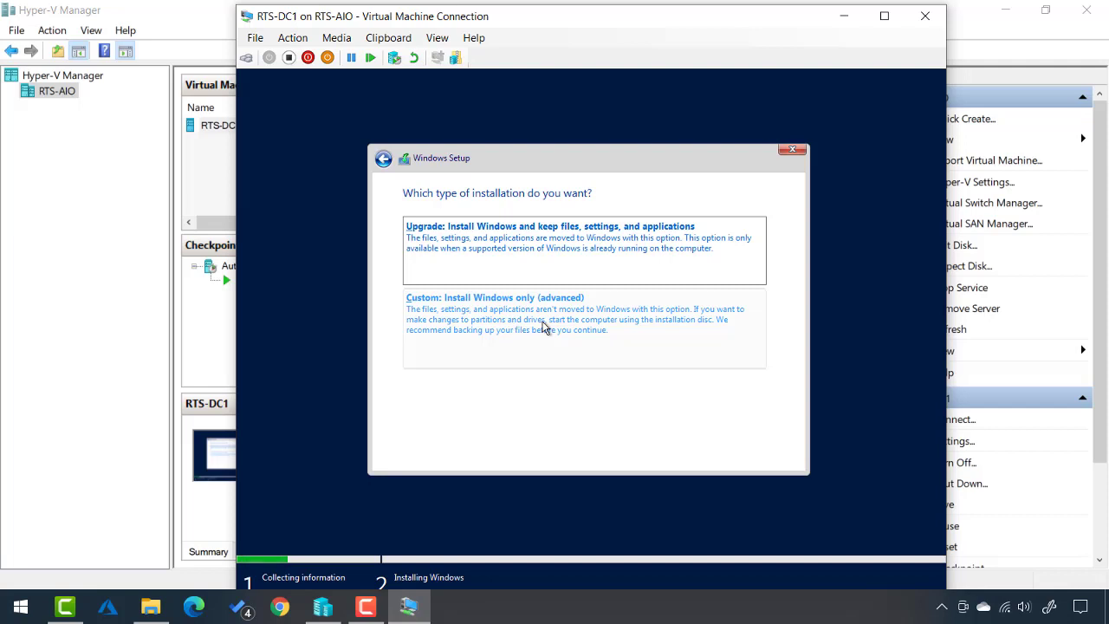
click(544, 328)
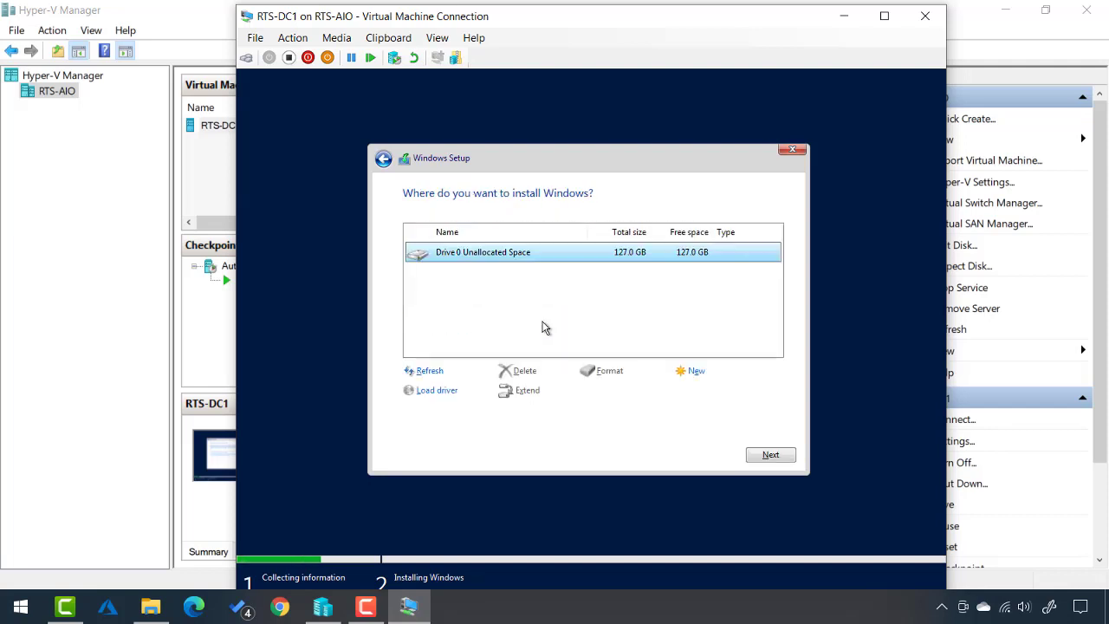
click(772, 457)
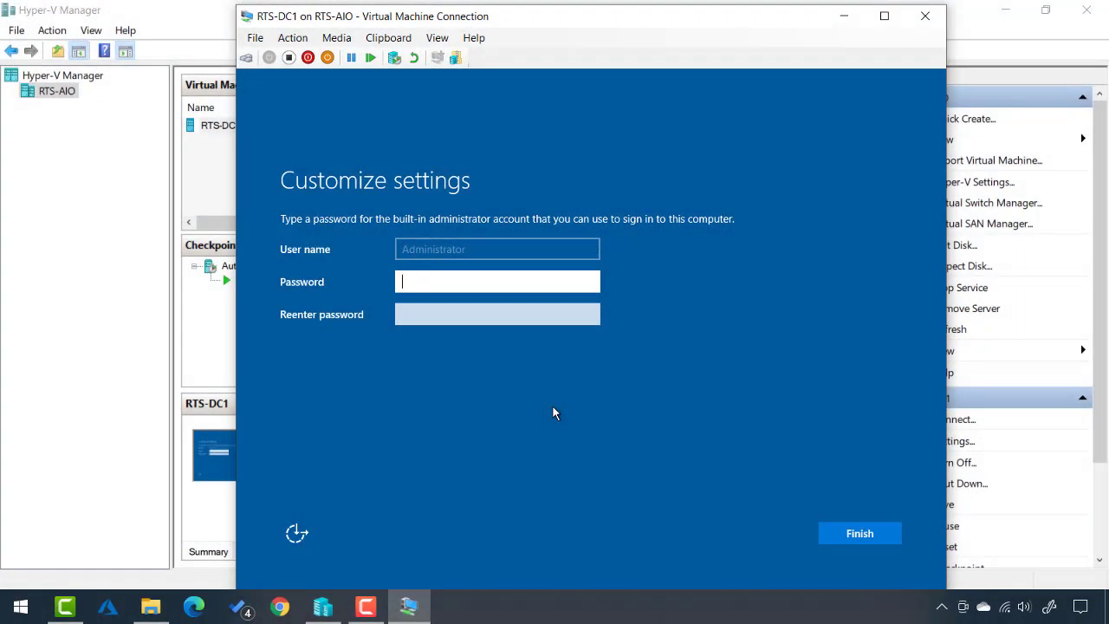
Enter and re-enter the password for the built-in Administrator account and finish the setup.
text(********)
key(Tab)
text(********)
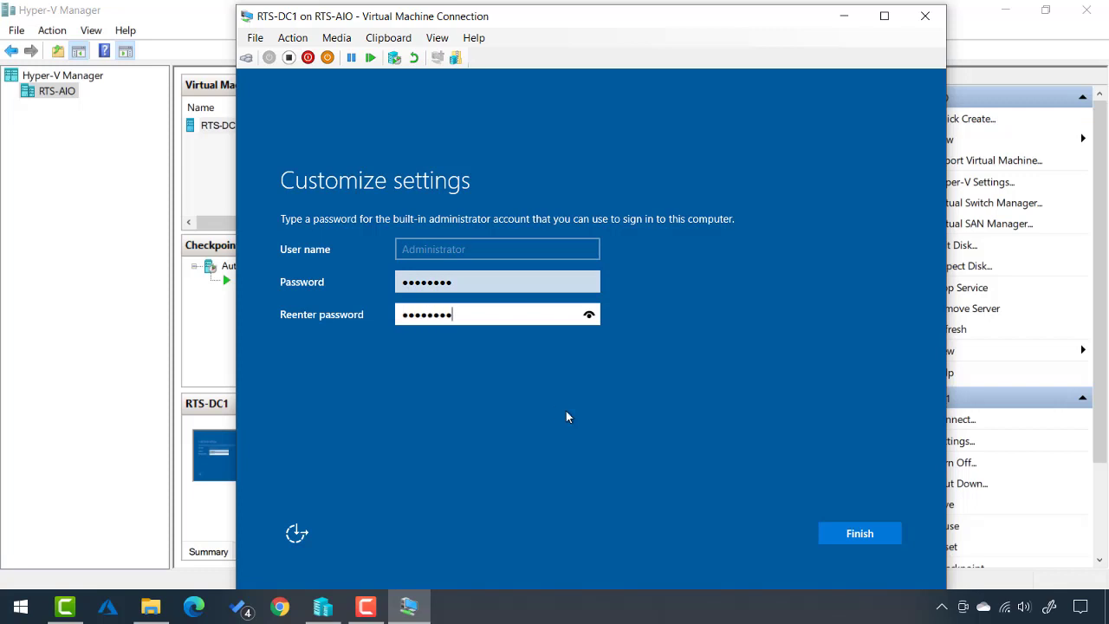
click(857, 537)
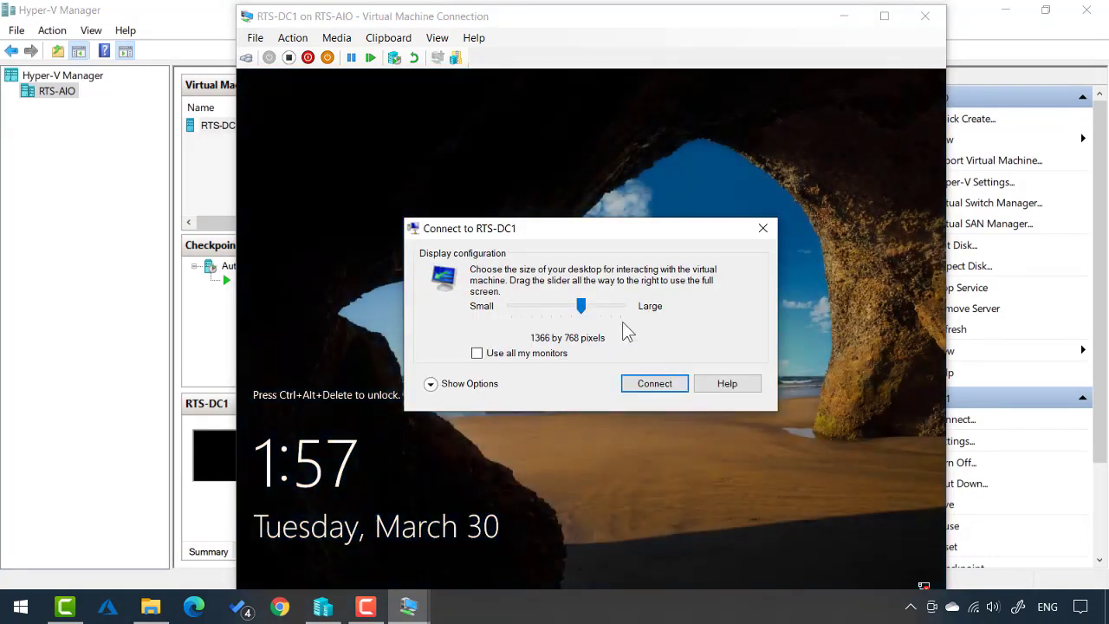
Set the display configuration for RTS-DC1 to Full Screen and connect to the virtual machine.
drag(580, 305, 633, 310)
click(659, 383)
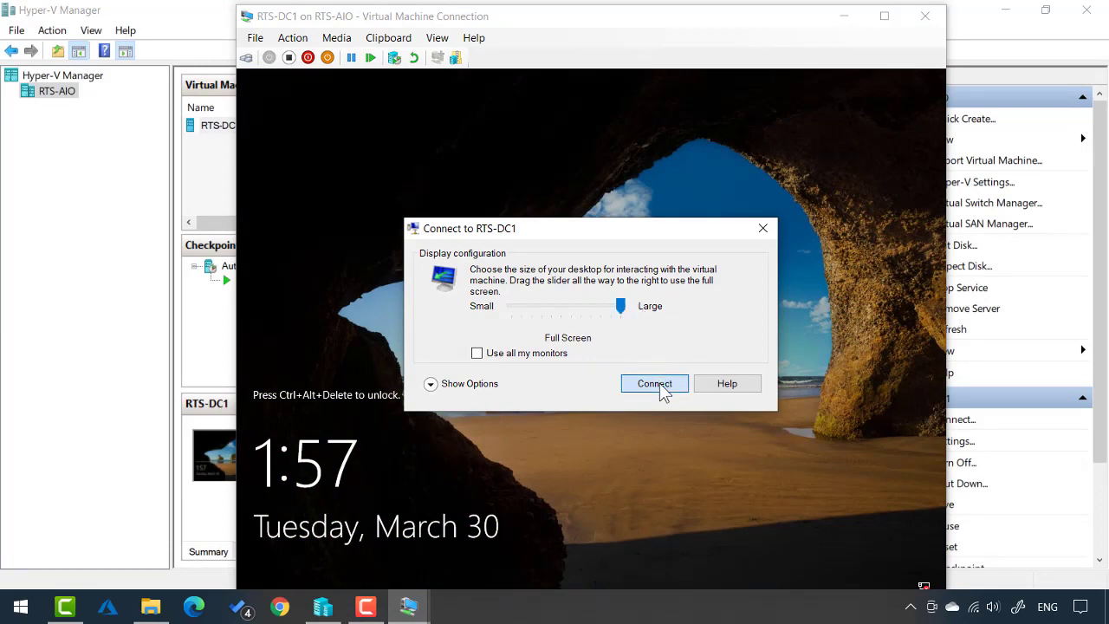